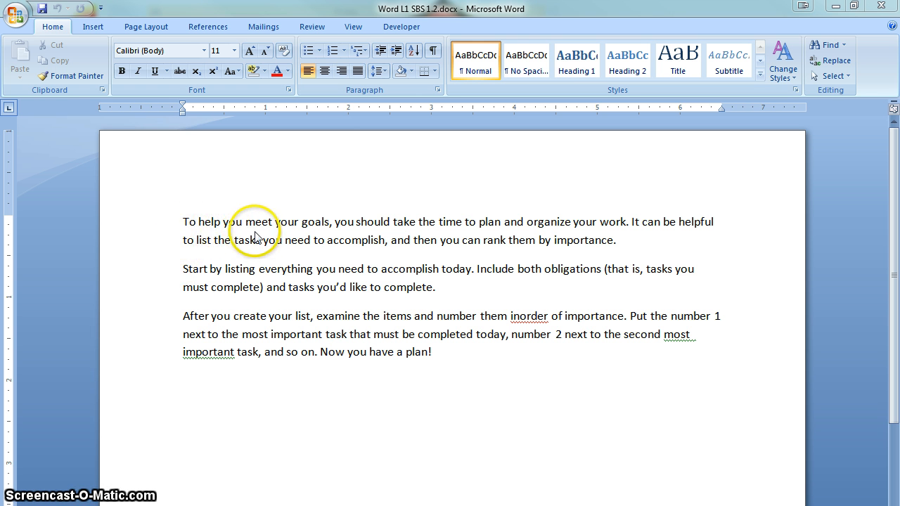
# Step: Delete "you should" from the first sentence so it reads "to meet your goals, take the time"
pyautogui.click(390, 222)
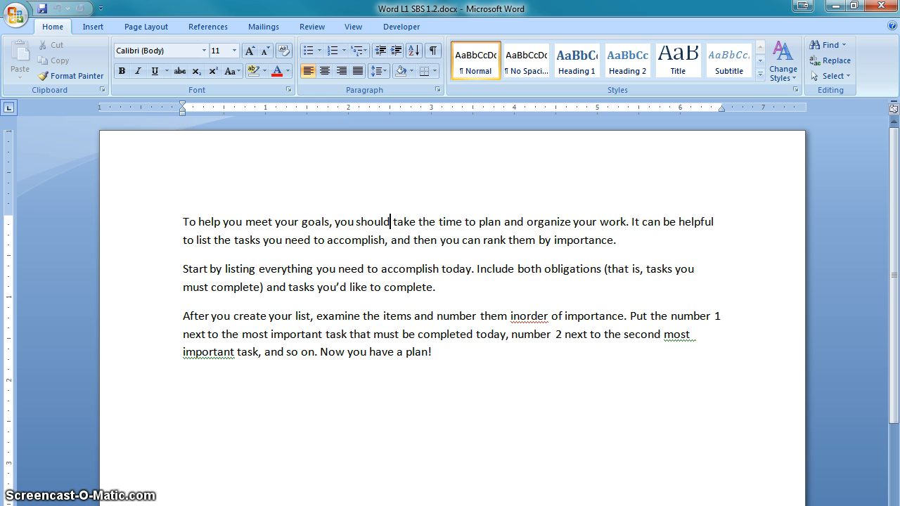
pyautogui.press('BackSpace')
pyautogui.press('BackSpace')
pyautogui.press('BackSpace')
pyautogui.press('BackSpace')
pyautogui.press('BackSpace')
pyautogui.press('BackSpace')
pyautogui.press('BackSpace')
pyautogui.press('BackSpace')
pyautogui.press('BackSpace')
pyautogui.press('BackSpace')
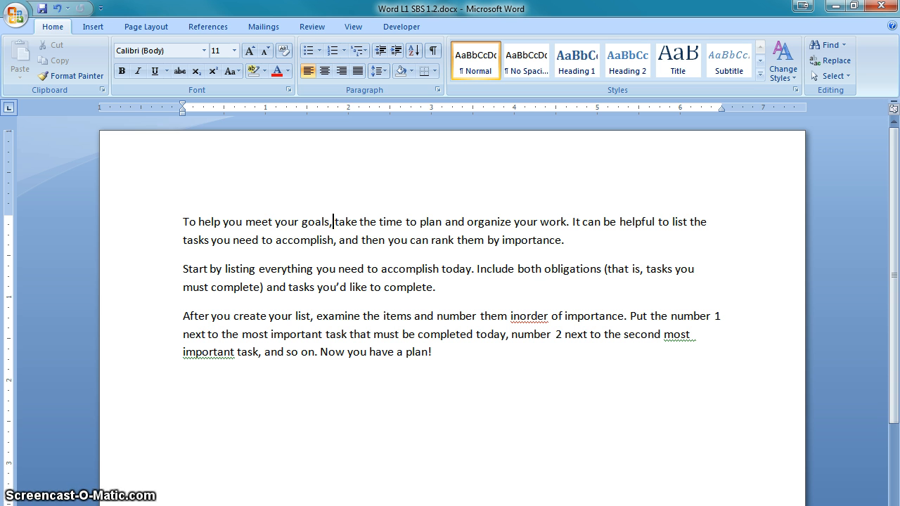
# Step: Remove "you can" from "and then you can rank them by importance" in the first paragraph
pyautogui.click(389, 241)
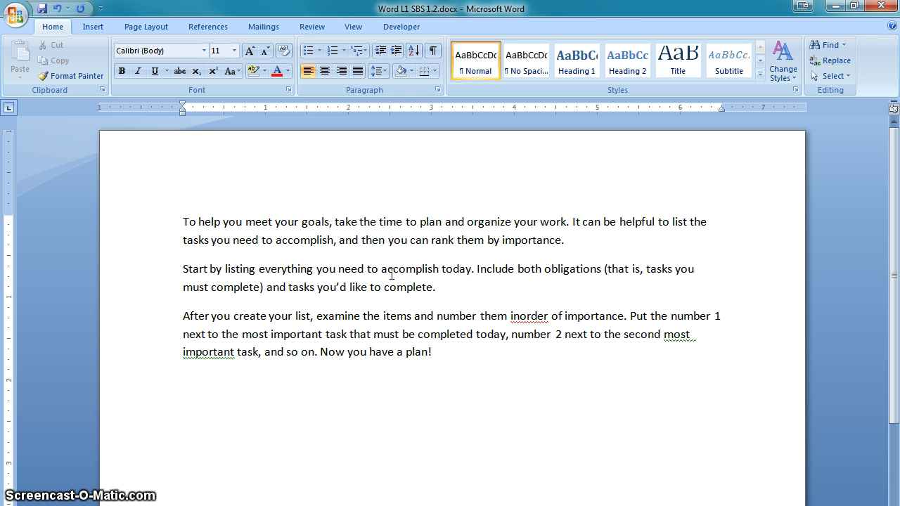
pyautogui.click(410, 242)
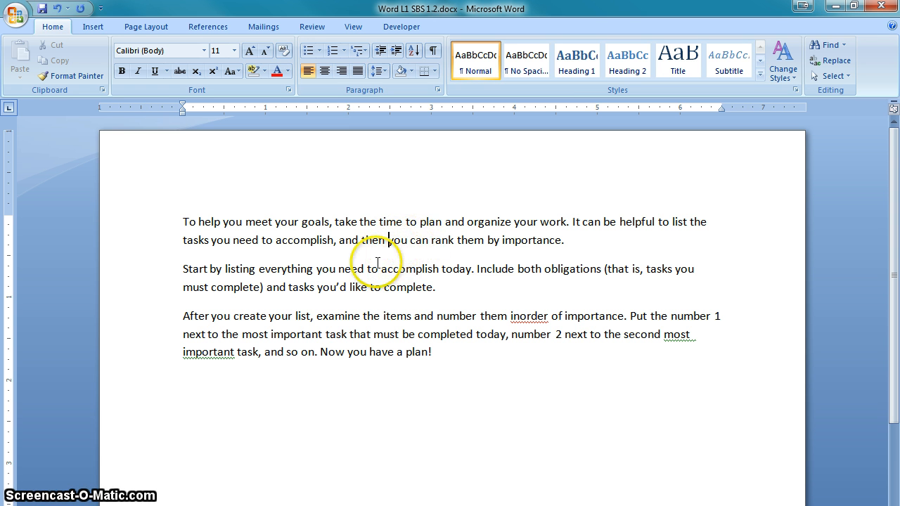
pyautogui.click(388, 241)
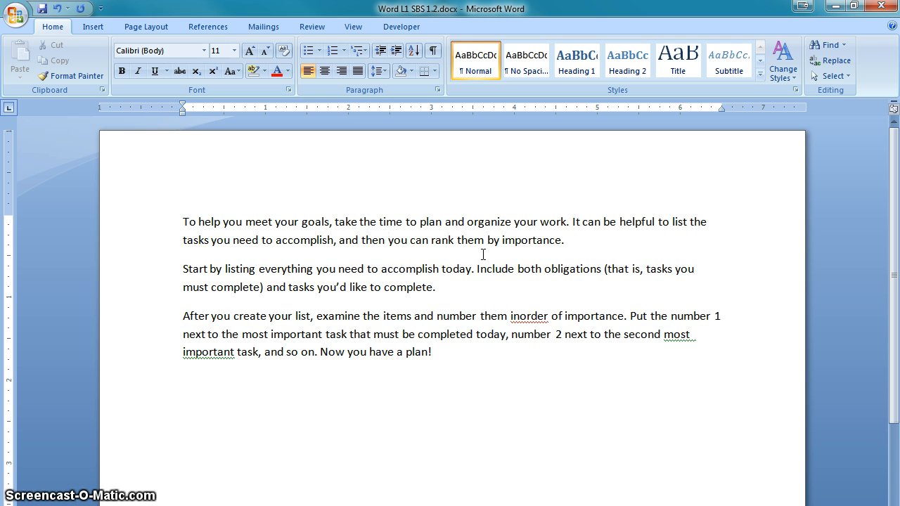
pyautogui.press('Delete')
pyautogui.press('Delete')
pyautogui.press('Delete')
pyautogui.press('Delete')
pyautogui.press('Delete')
pyautogui.press('Delete')
pyautogui.press('Delete')
pyautogui.press('Delete')
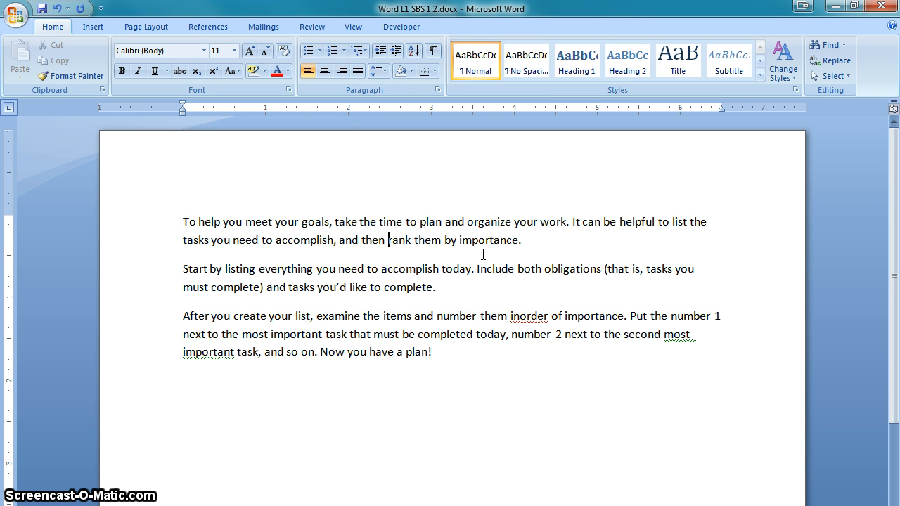
# Step: Split "inorder" into "in order" and retype the letters around "most important" in the last paragraph to clear its underline
pyautogui.click(519, 317)
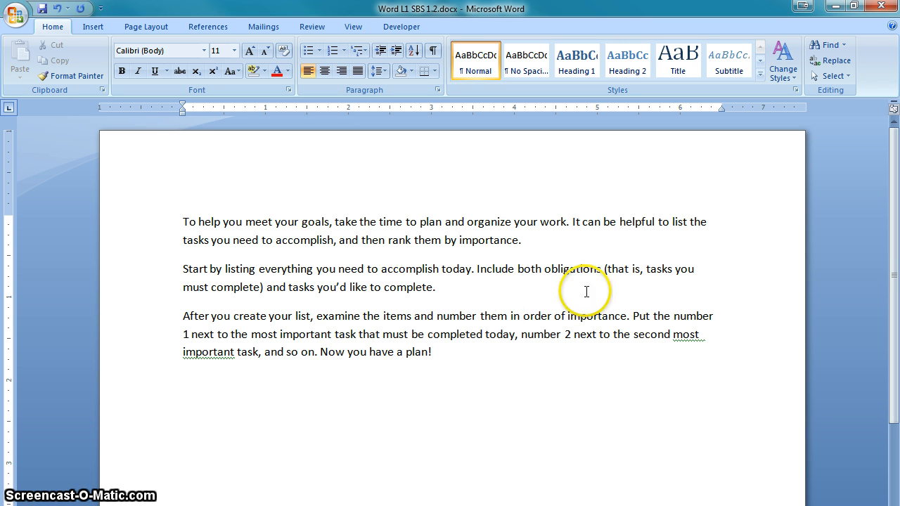
pyautogui.click(700, 335)
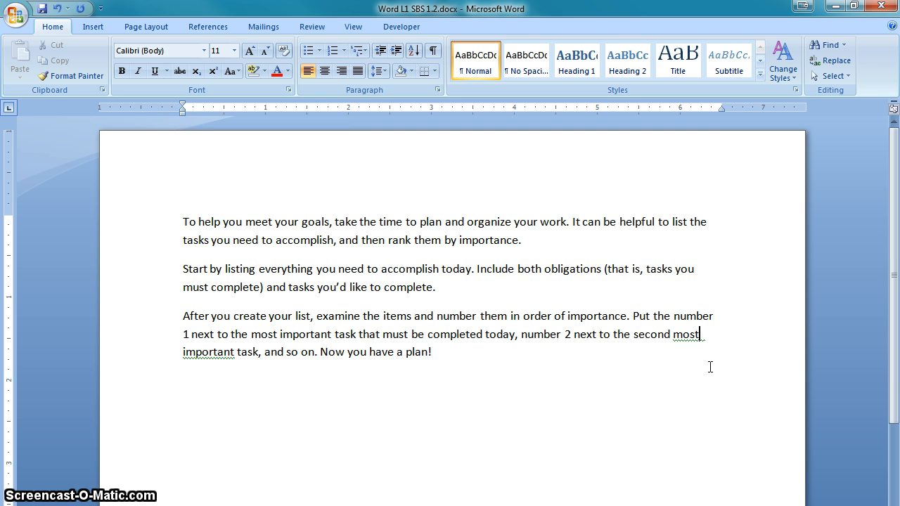
pyautogui.press('BackSpace')
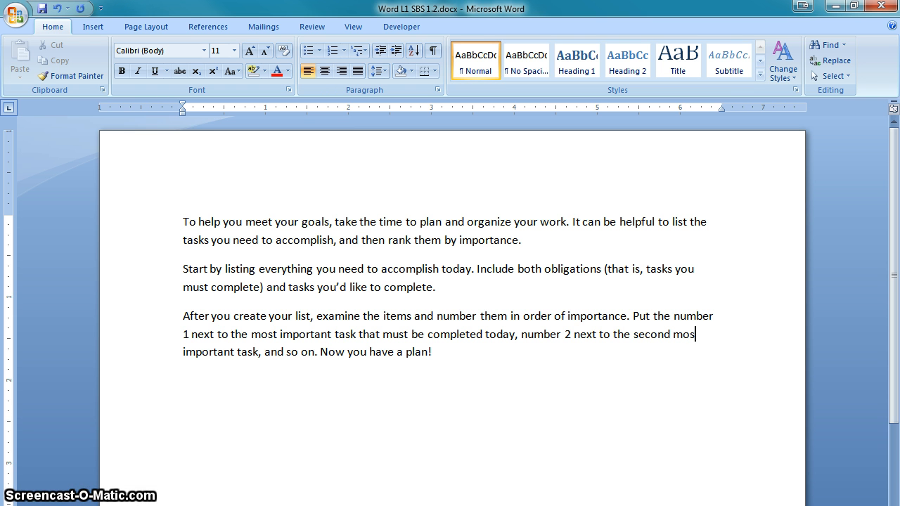
pyautogui.write('t')
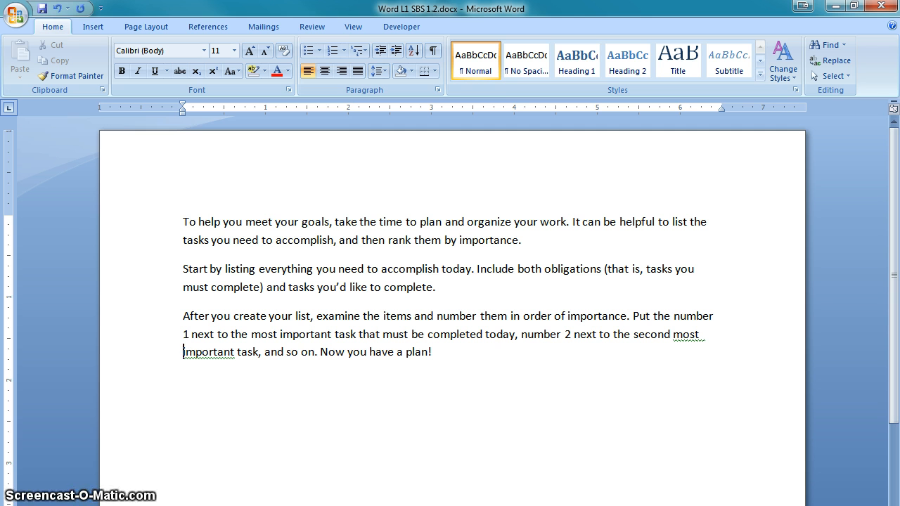
pyautogui.press('Delete')
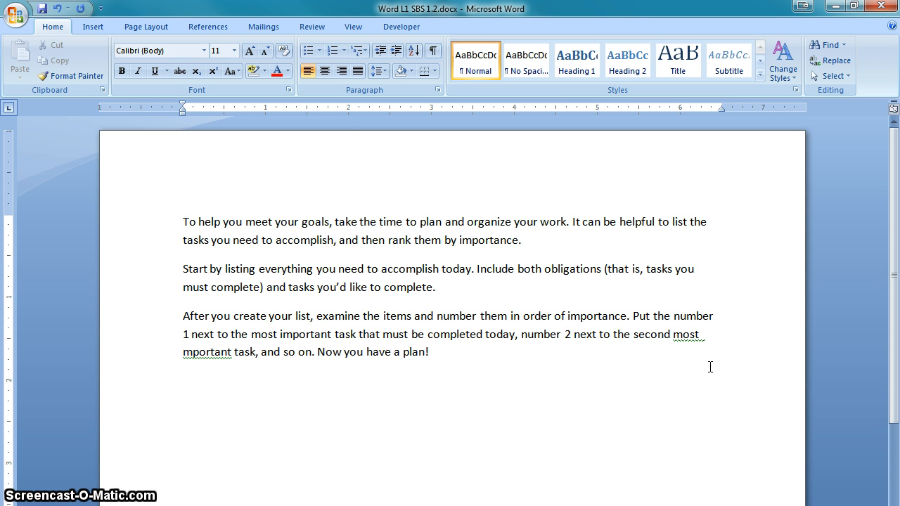
pyautogui.write('i')
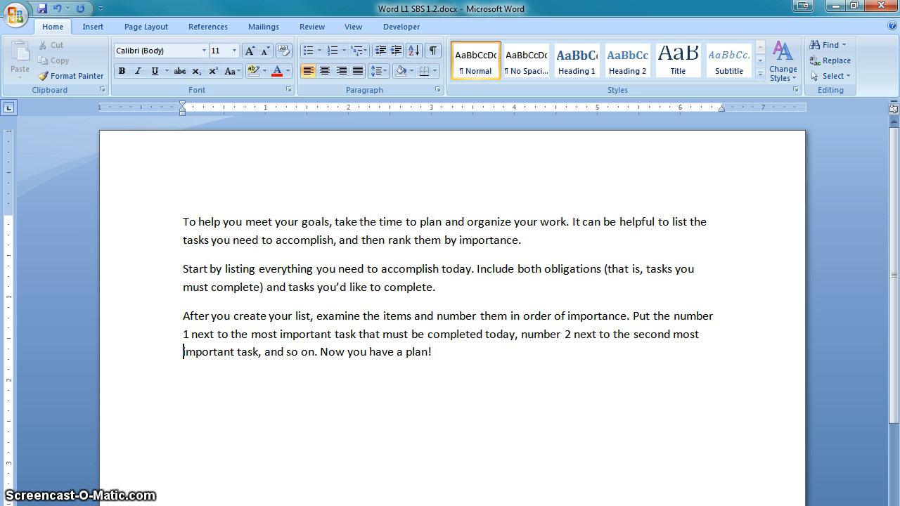
pyautogui.click(698, 334)
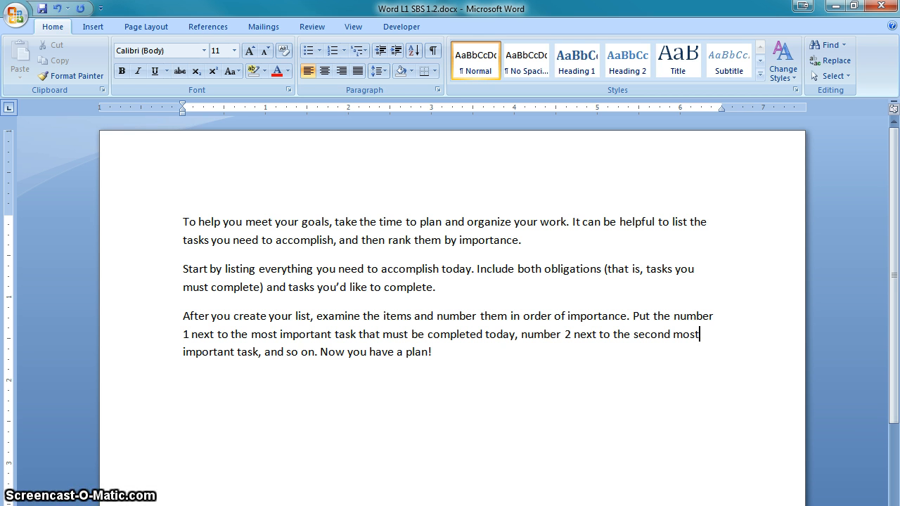
pyautogui.click(184, 351)
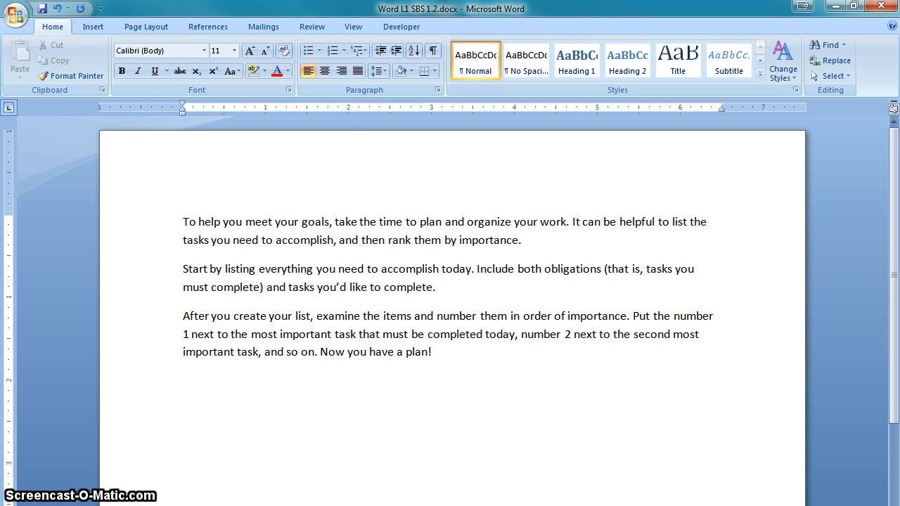